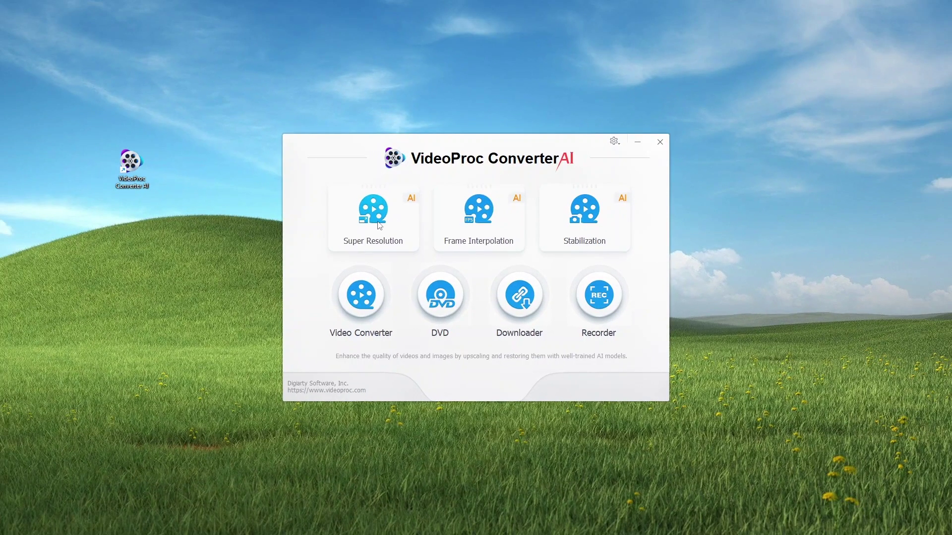
Enter the Super Resolution workspace from the launcher and enlarge its window.
click(374, 212)
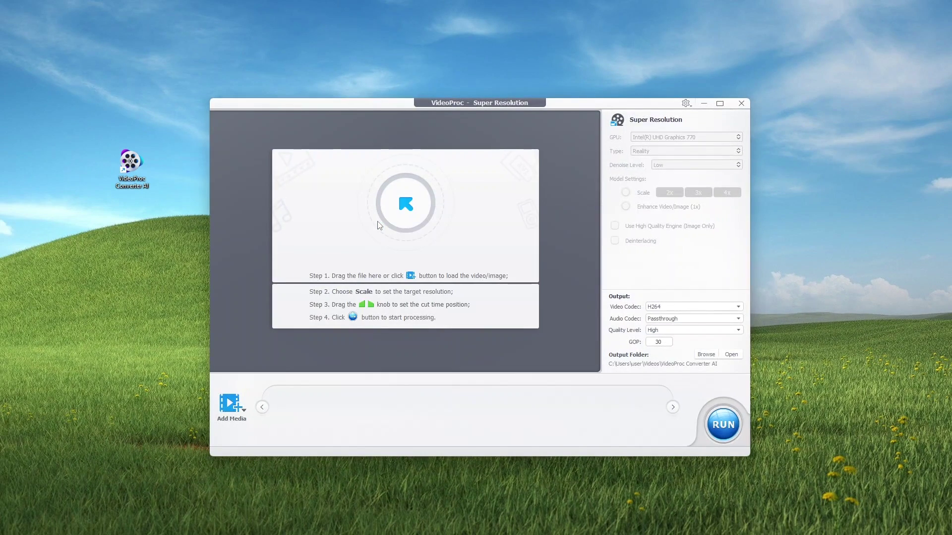
drag(210, 100, 90, 55)
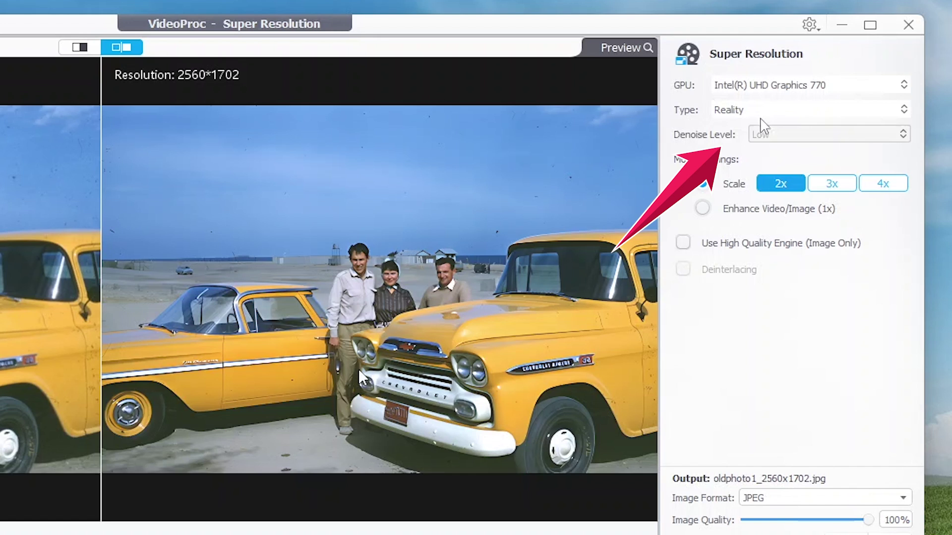
Review the Anime and Reality model types and keep Reality at 2x for oldphoto1.jpg.
click(760, 112)
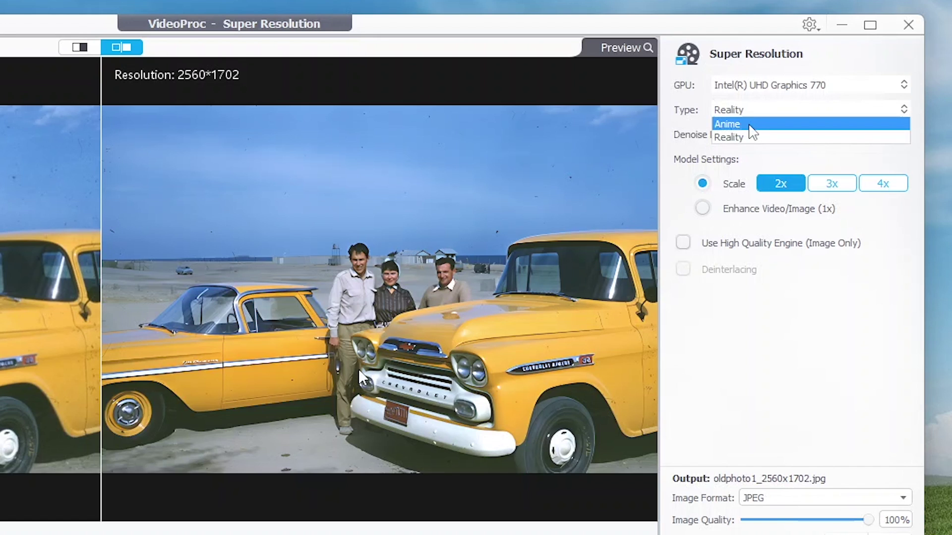
click(749, 126)
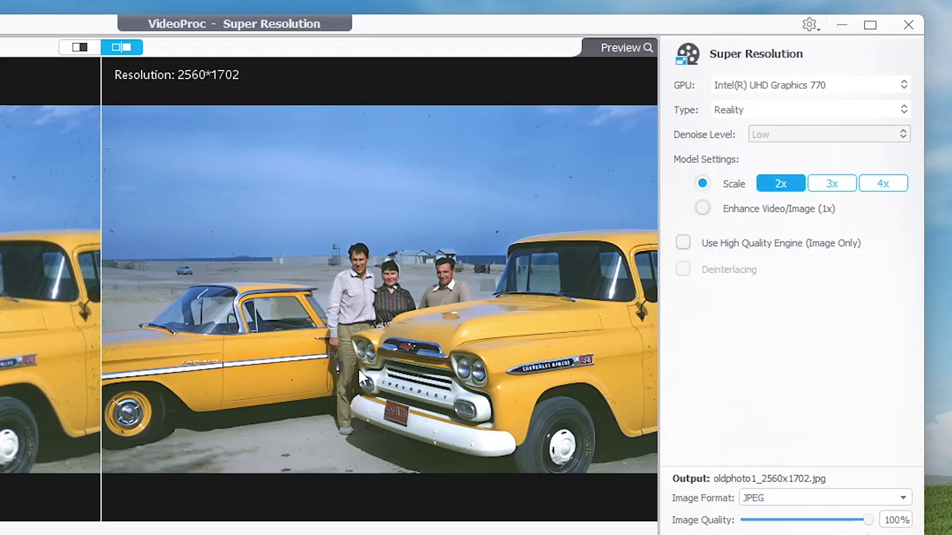
Compare in split view and raise the car photo's upscale to 4x, 5120×3404.
click(77, 48)
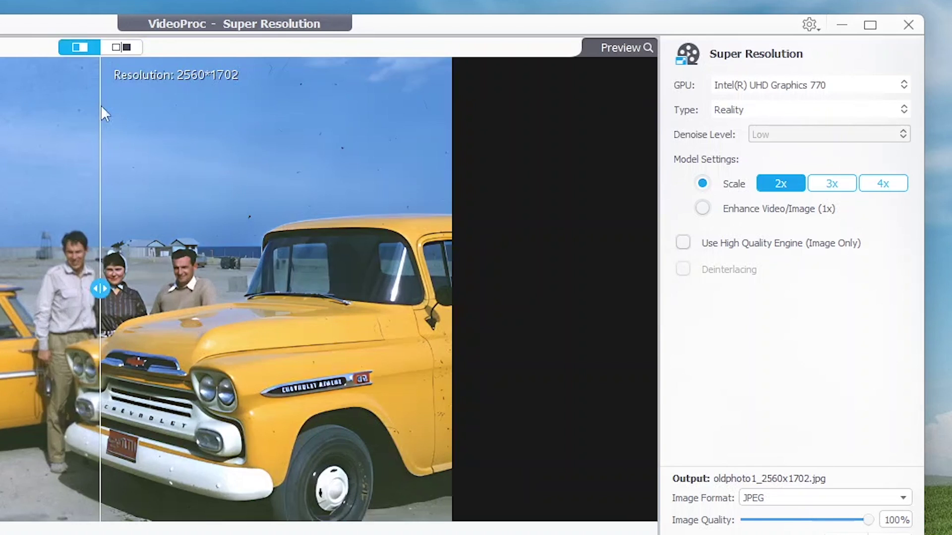
click(831, 183)
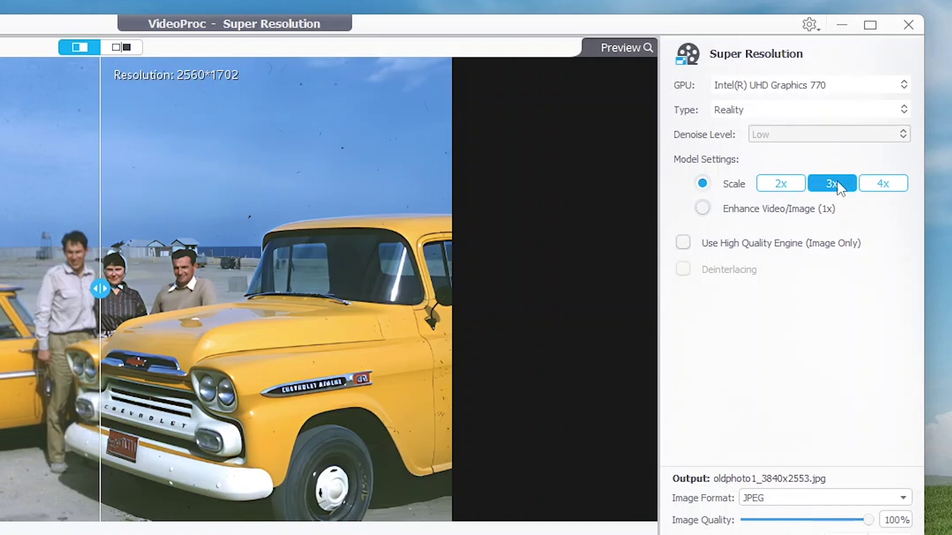
click(892, 187)
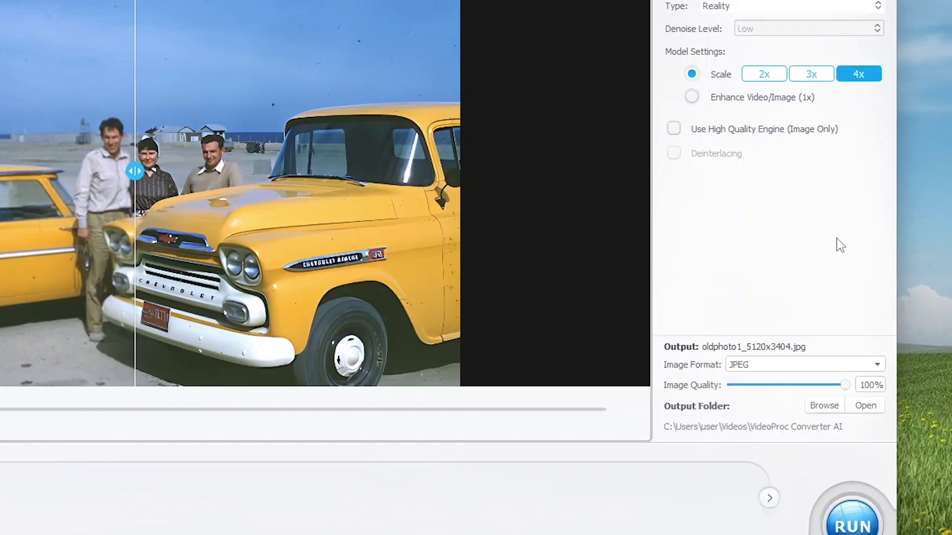
Set the output format to PNG and run the export of oldphoto1_5120x3404.png.
click(789, 401)
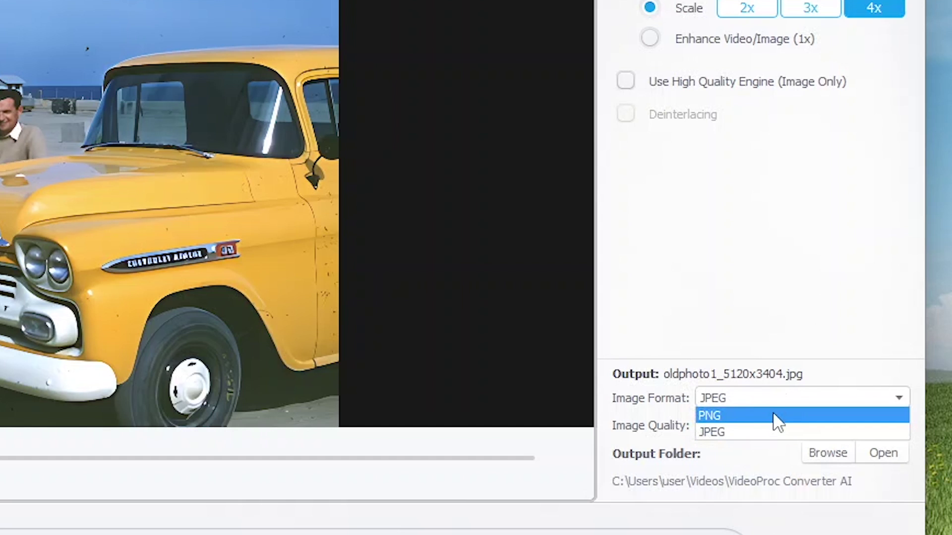
click(776, 416)
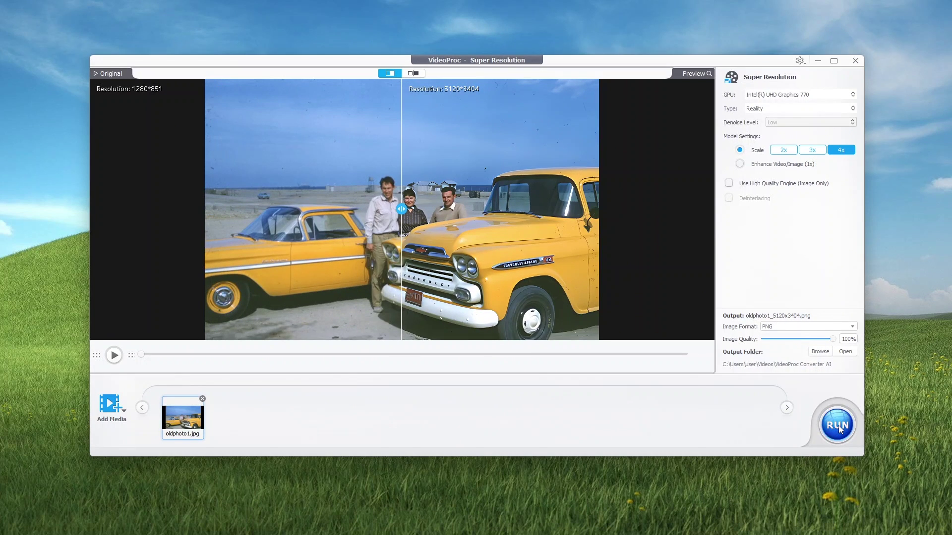
click(838, 428)
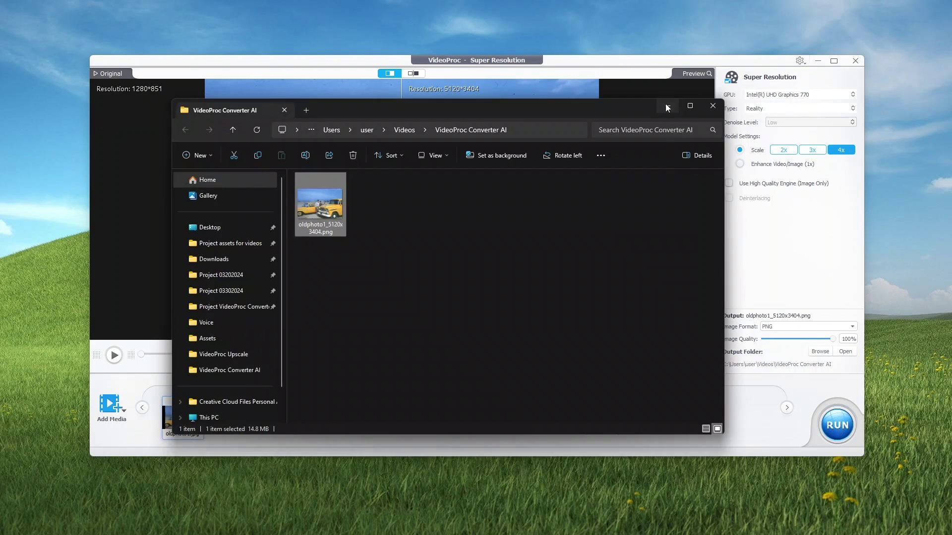
Close the output folder and add the beach photo oldphoto3.jpg to the queue.
click(667, 108)
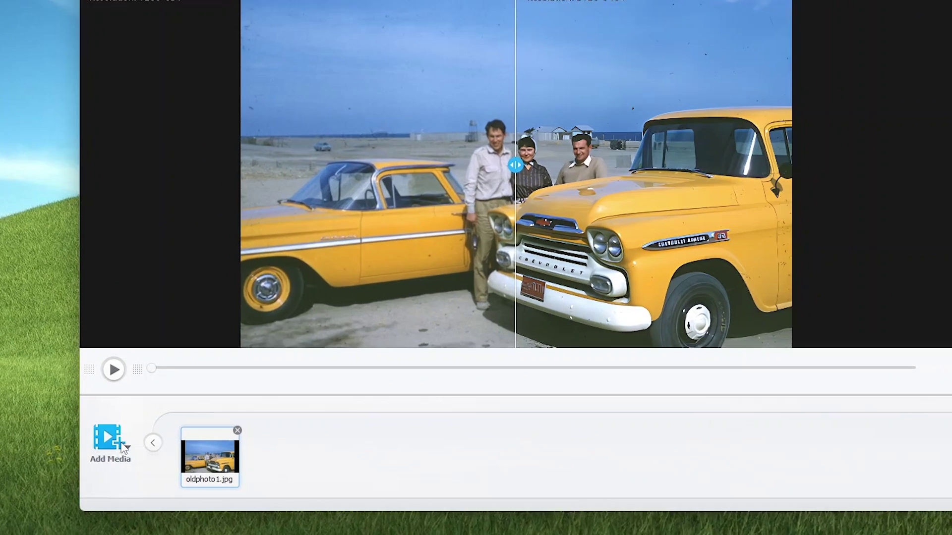
click(110, 406)
click(367, 127)
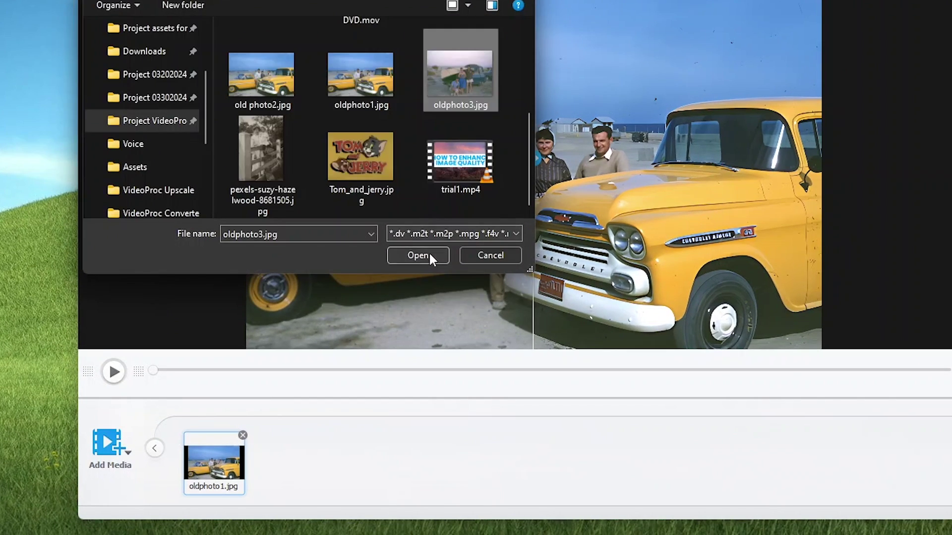
click(336, 265)
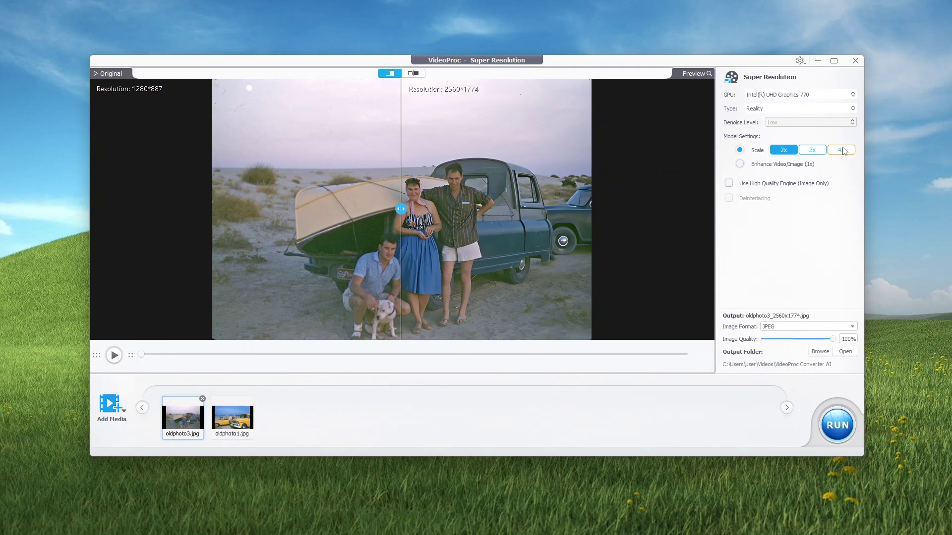
Set the beach photo to a 4x upscale of 5120×3548 and run its export.
click(842, 151)
mouse_move(232, 419)
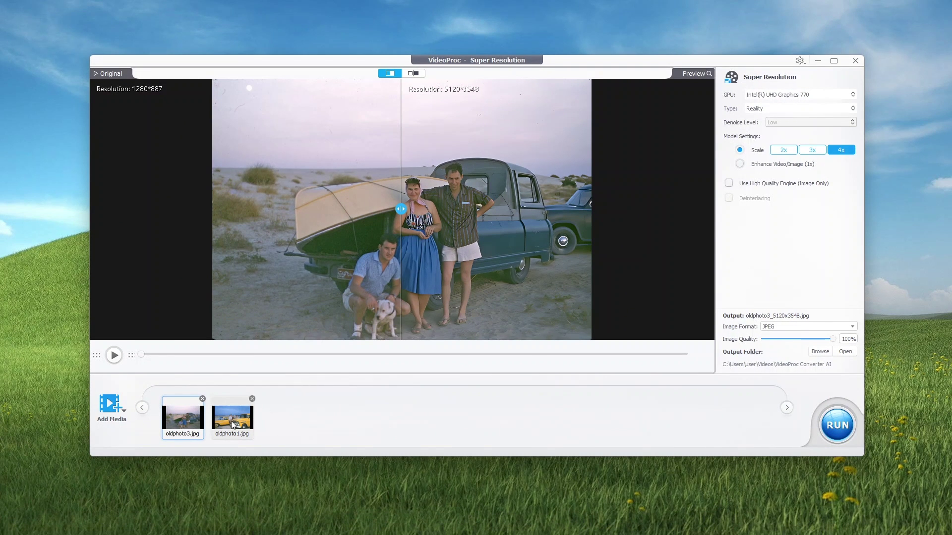
click(233, 424)
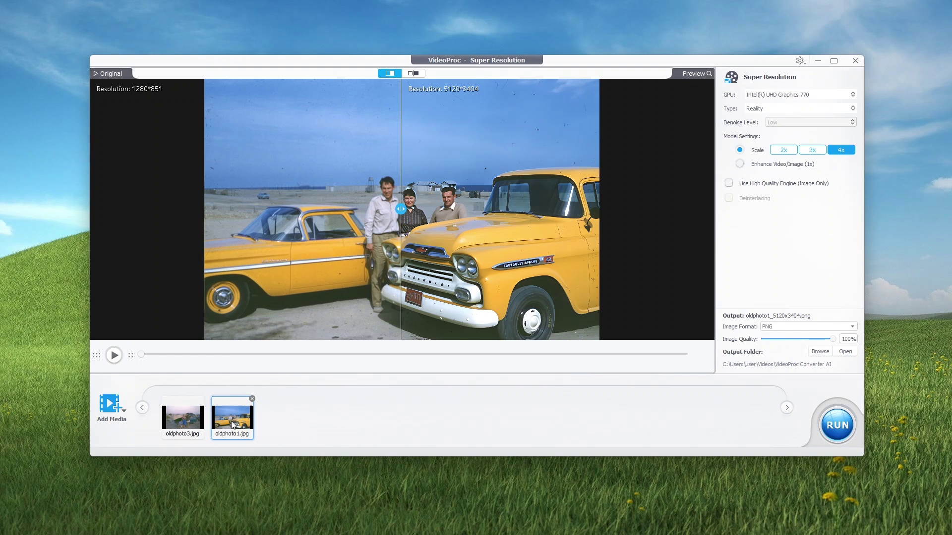
click(187, 424)
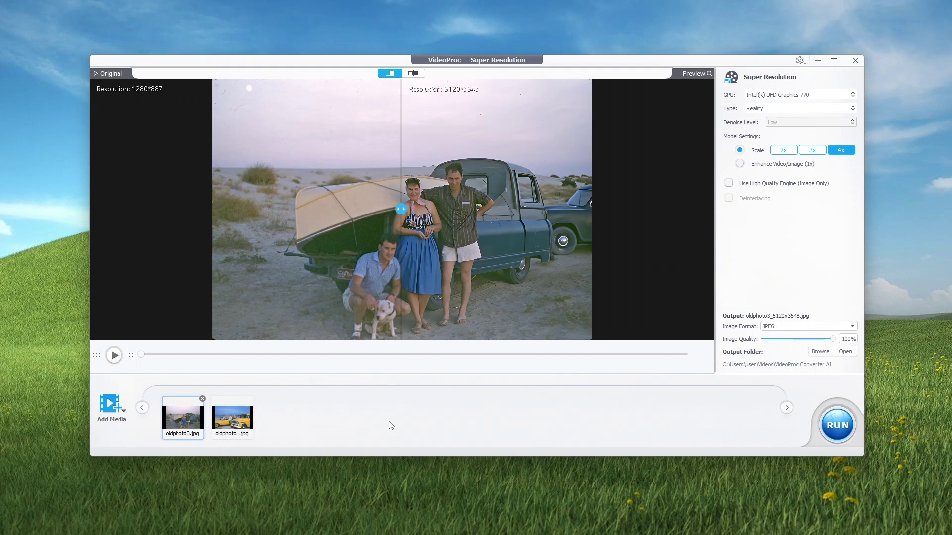
click(837, 426)
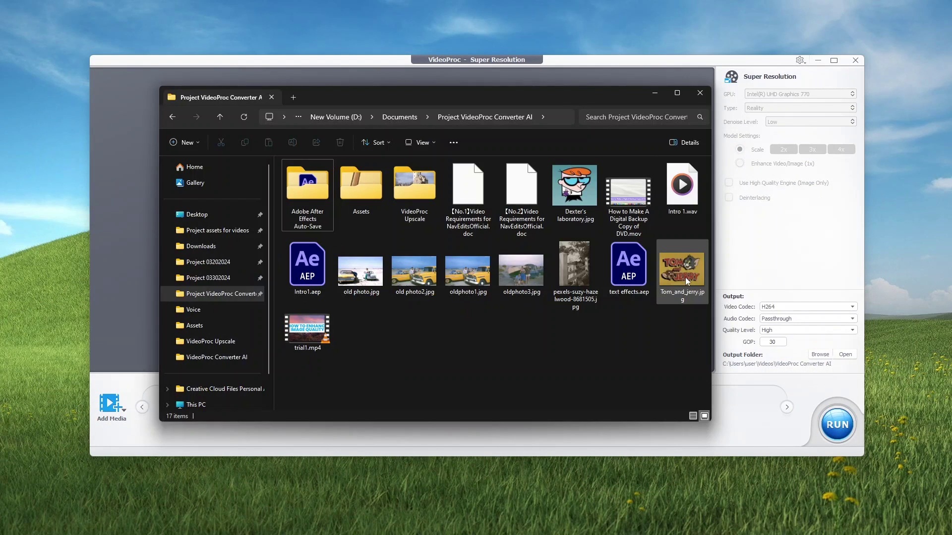
Drag Tom_and_jerry.jpg into the upscaler and compare it in split view.
click(575, 189)
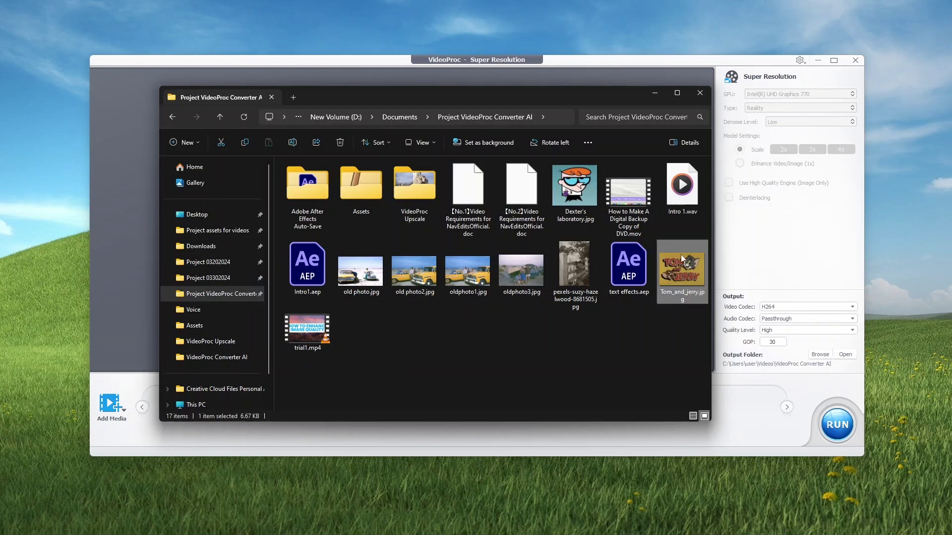
mouse_move(680, 272)
mouse_down()
mouse_move(683, 282)
mouse_move(485, 251)
mouse_up()
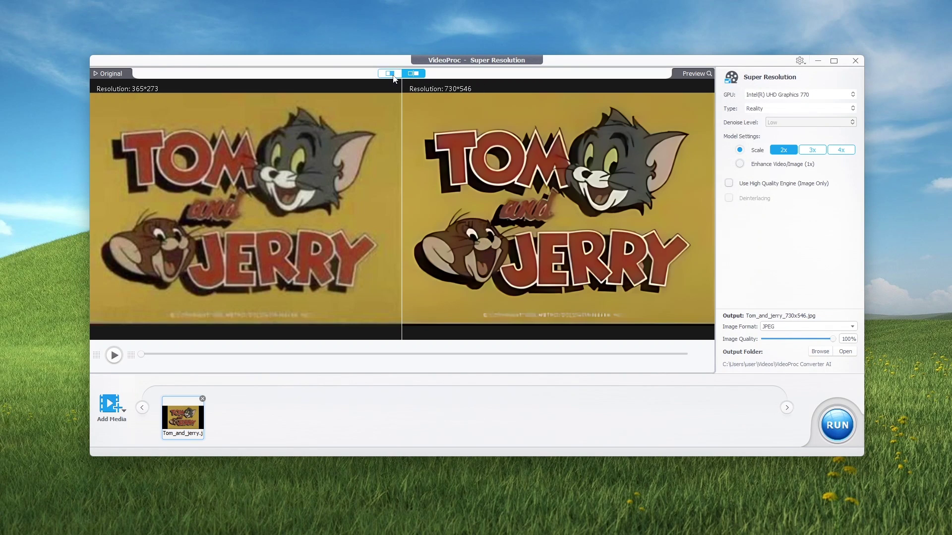
click(391, 73)
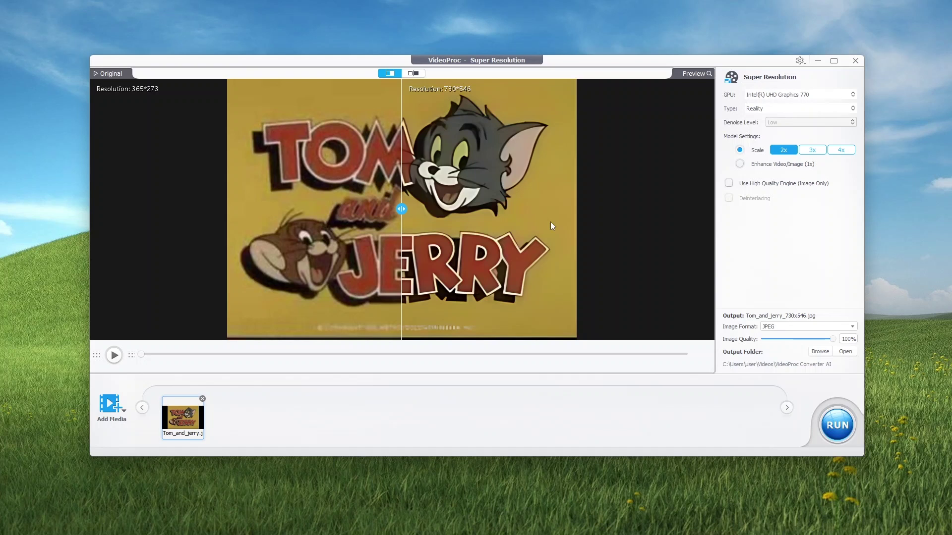
Switch the cartoon to the Anime model at 4x with Medium denoising.
click(771, 110)
click(767, 123)
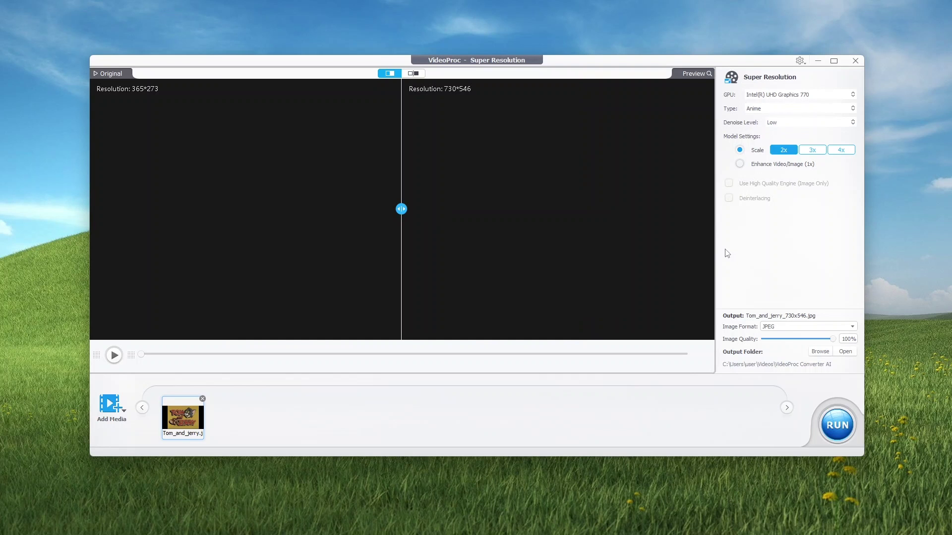
click(842, 150)
click(807, 122)
click(792, 139)
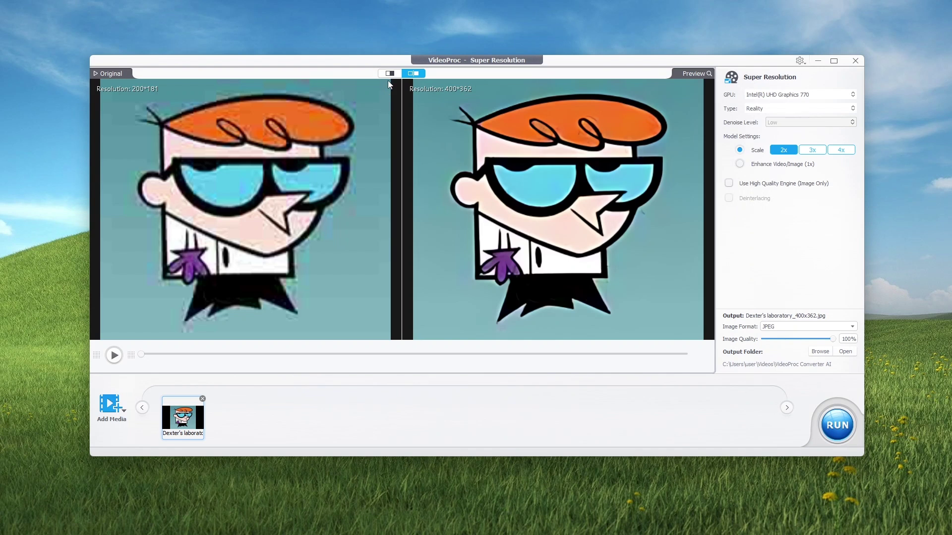
Compare the Dexter's Laboratory image in split view and set it to the Anime model with High denoising.
click(390, 74)
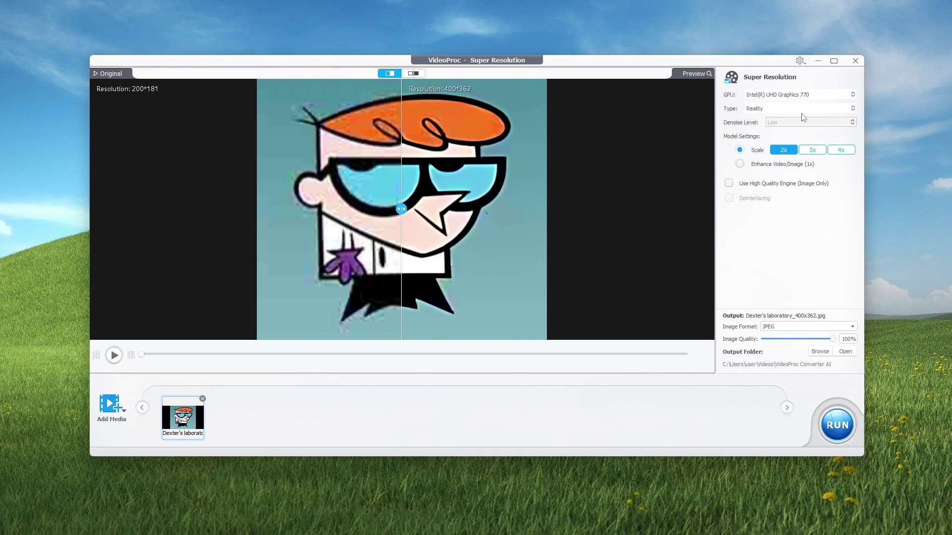
click(785, 110)
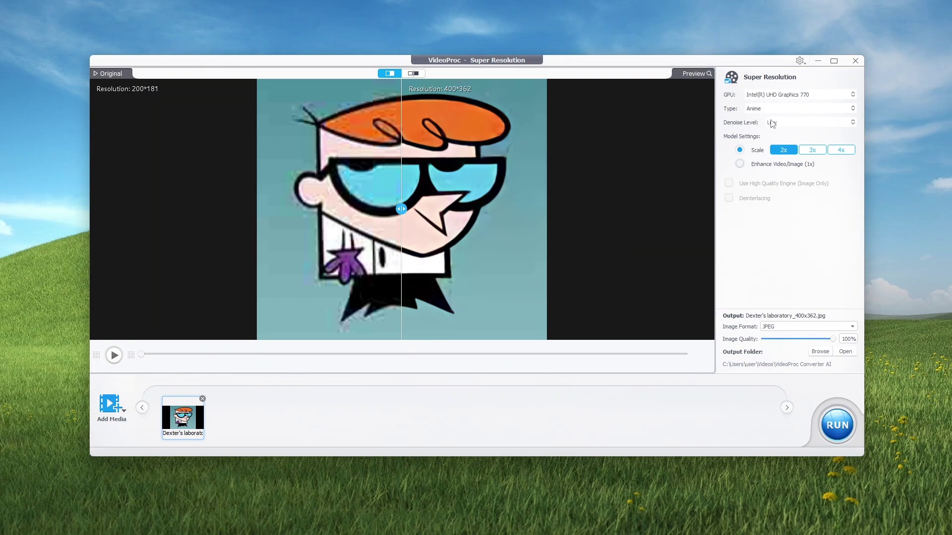
click(804, 124)
click(789, 145)
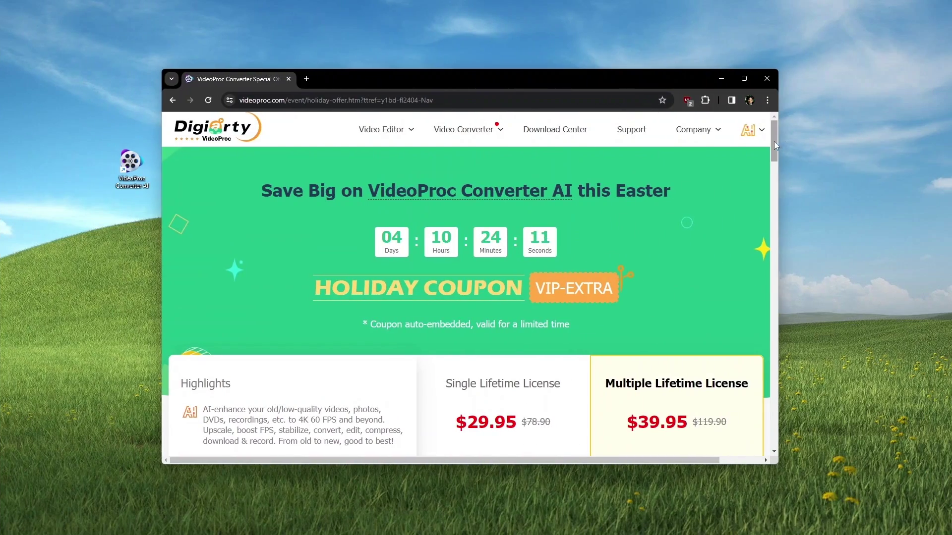
drag(774, 142, 776, 166)
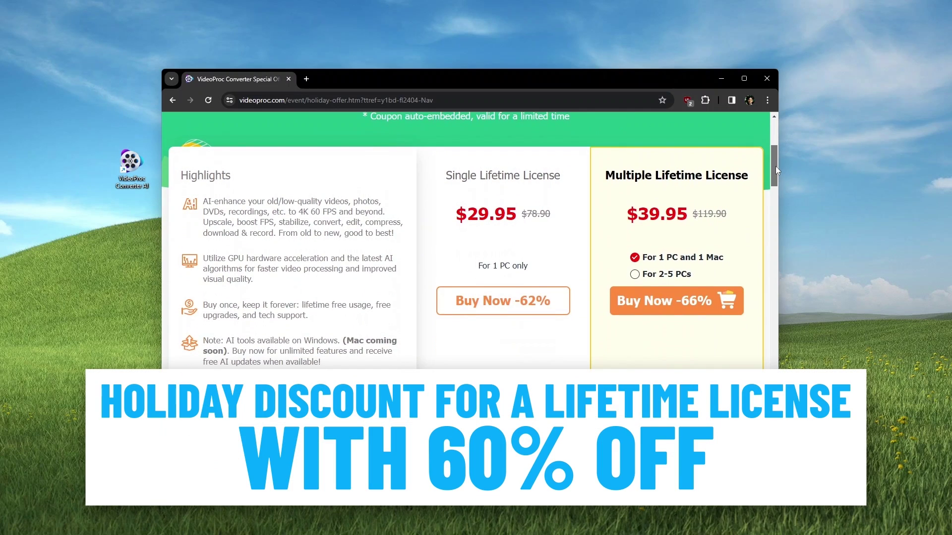